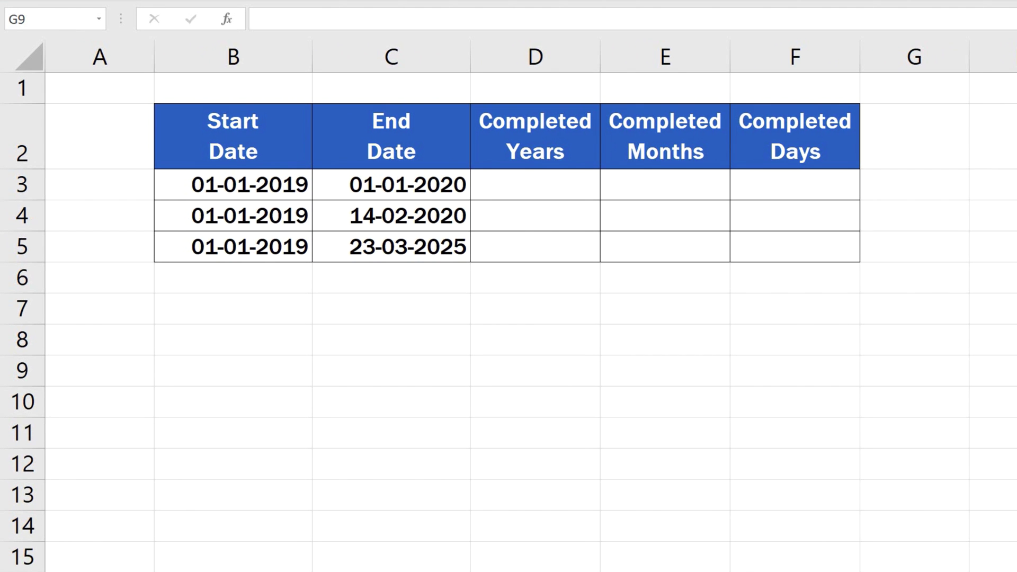
- Enter =DATEDIF(B3,C3,"Y") in D3 so it shows 1 completed year
{"action": "left_click", "coordinate": [532, 184]}
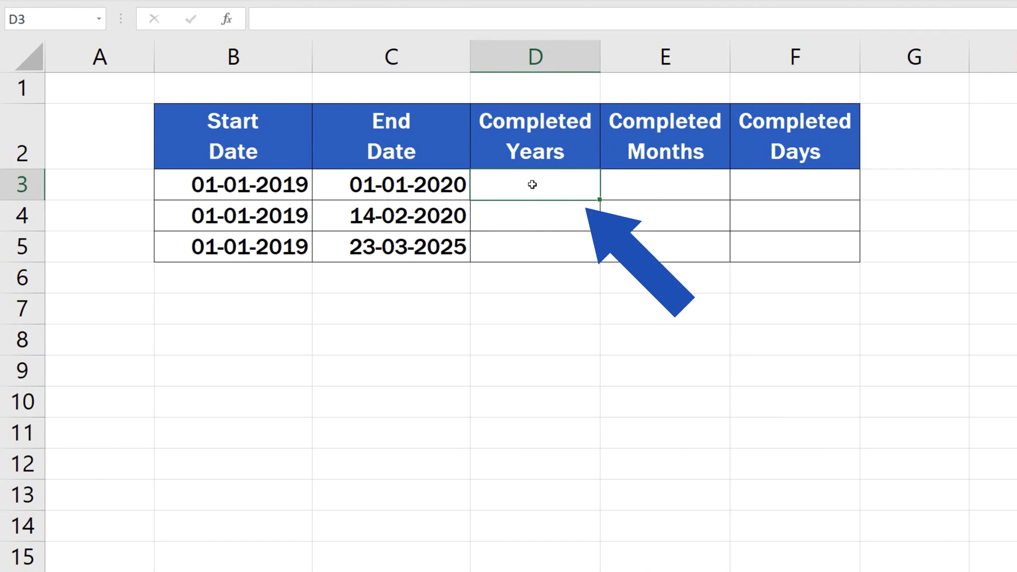
{"action": "type", "text": "="}
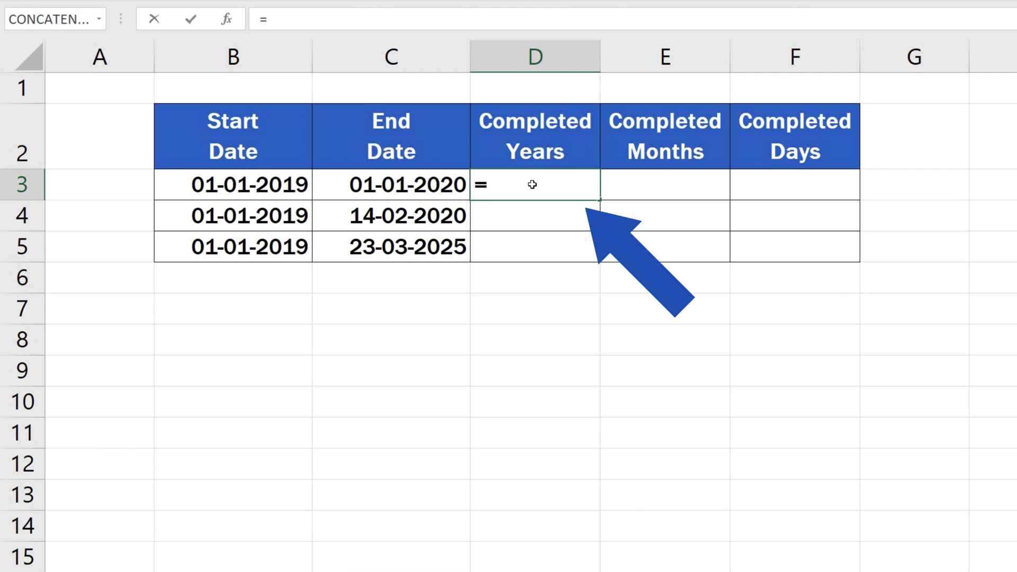
{"action": "type", "text": "datedif"}
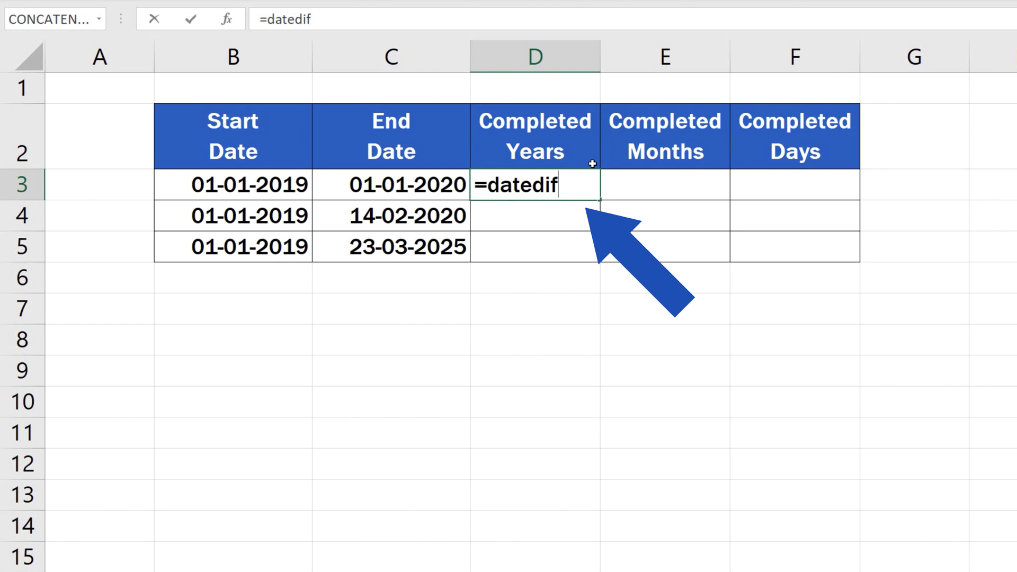
{"action": "type", "text": "("}
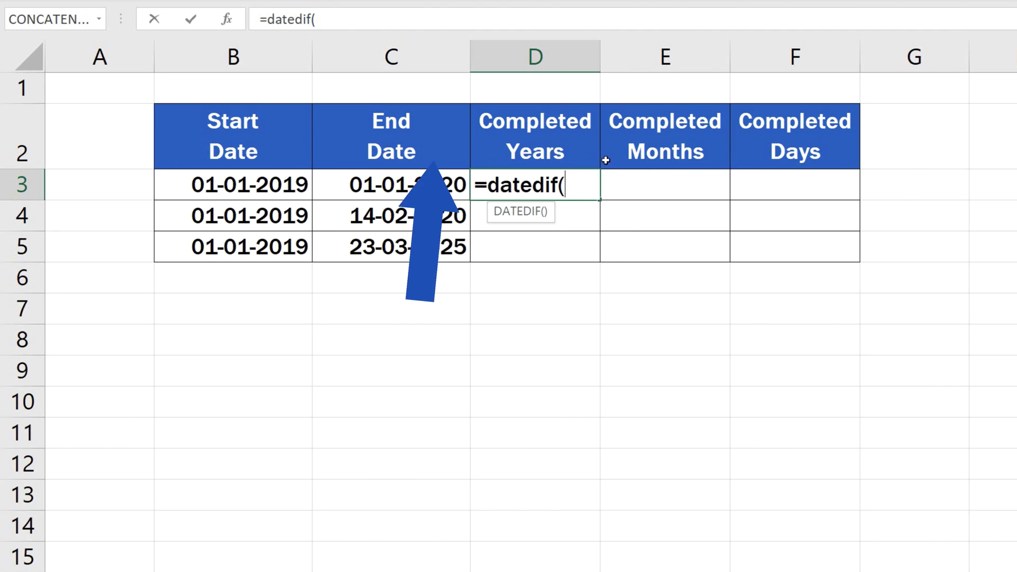
{"action": "left_click", "coordinate": [279, 184]}
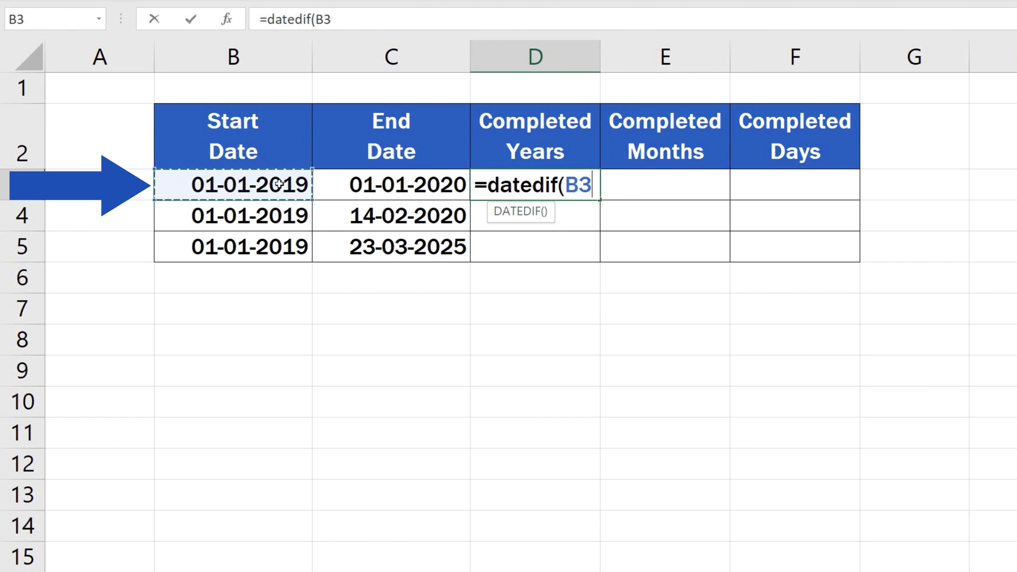
{"action": "type", "text": ","}
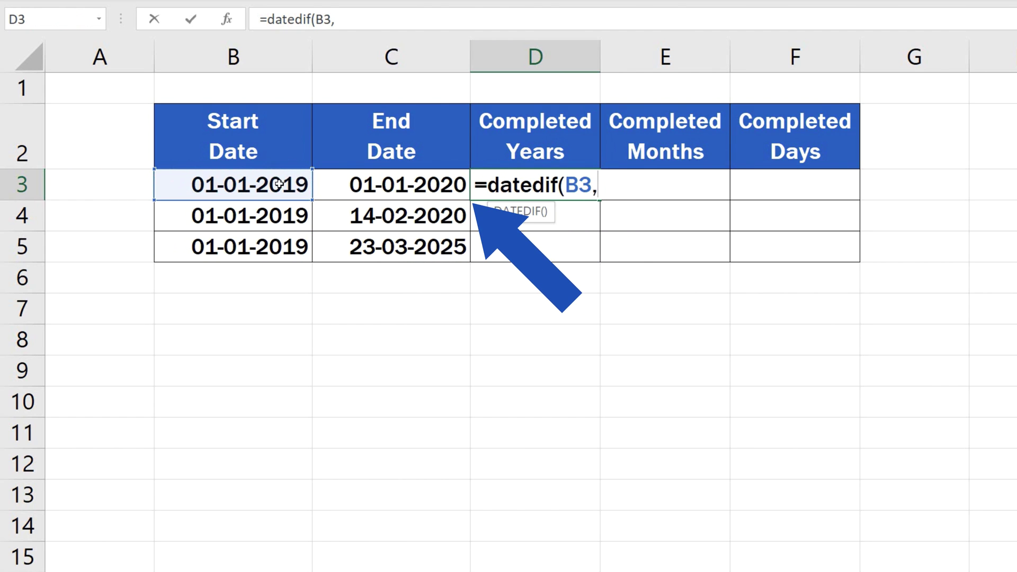
{"action": "left_click", "coordinate": [400, 186]}
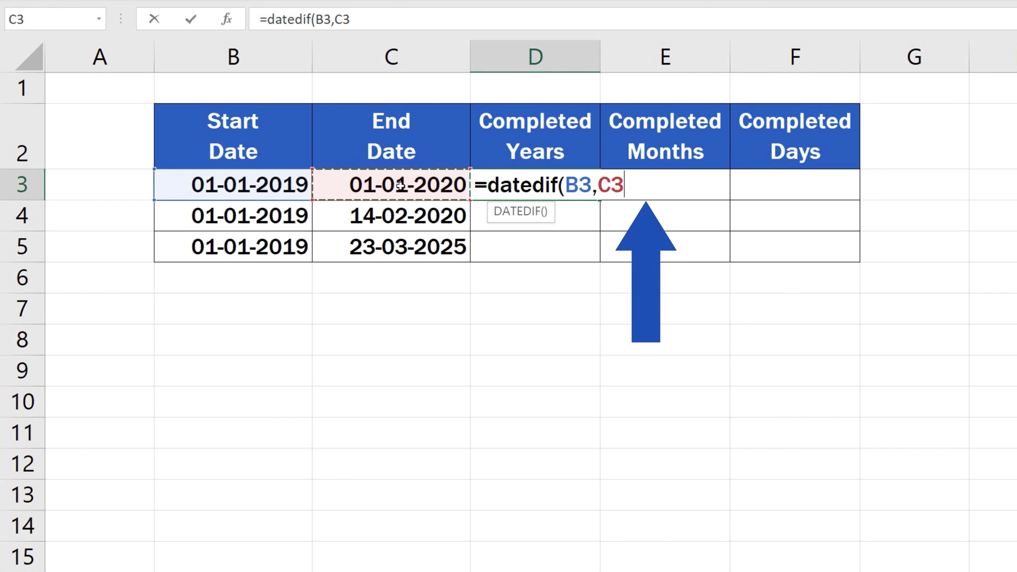
{"action": "type", "text": ",\""}
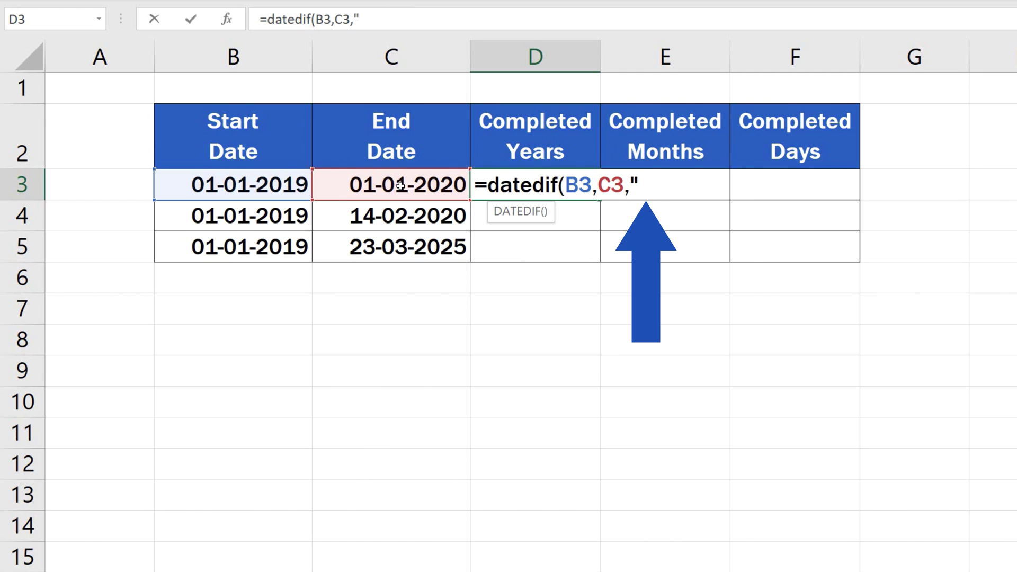
{"action": "type", "text": "Y\""}
{"action": "type", "text": ")"}
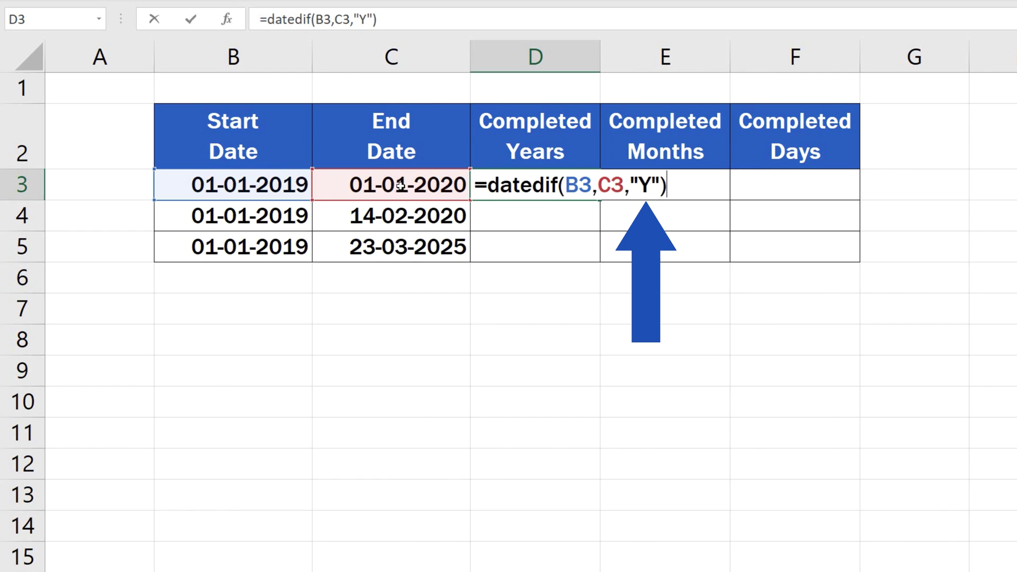
{"action": "key", "text": "Return"}
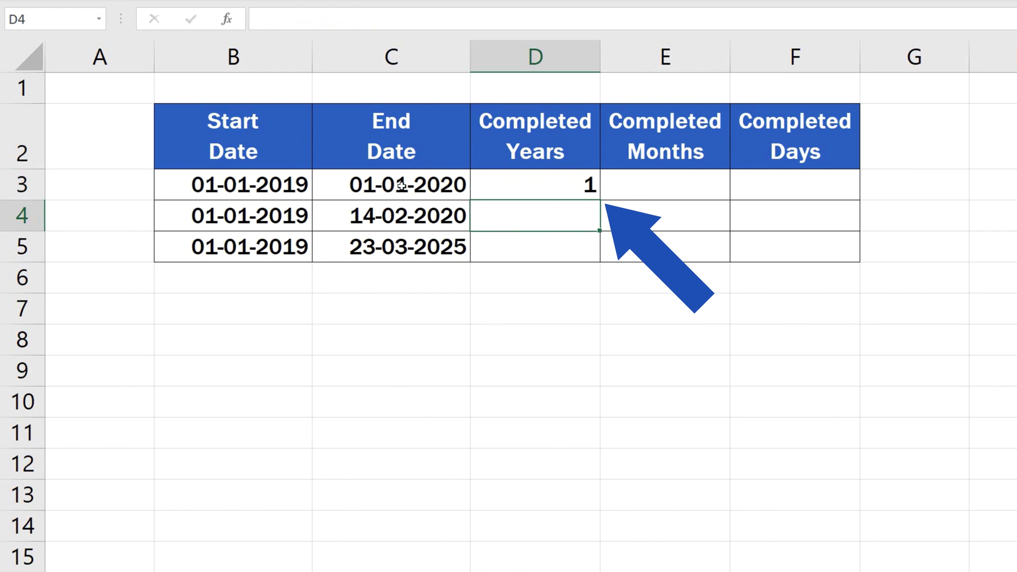
- Fill D3's years formula down to D5, giving 1 and 6 in rows 4 and 5
{"action": "left_click", "coordinate": [543, 186]}
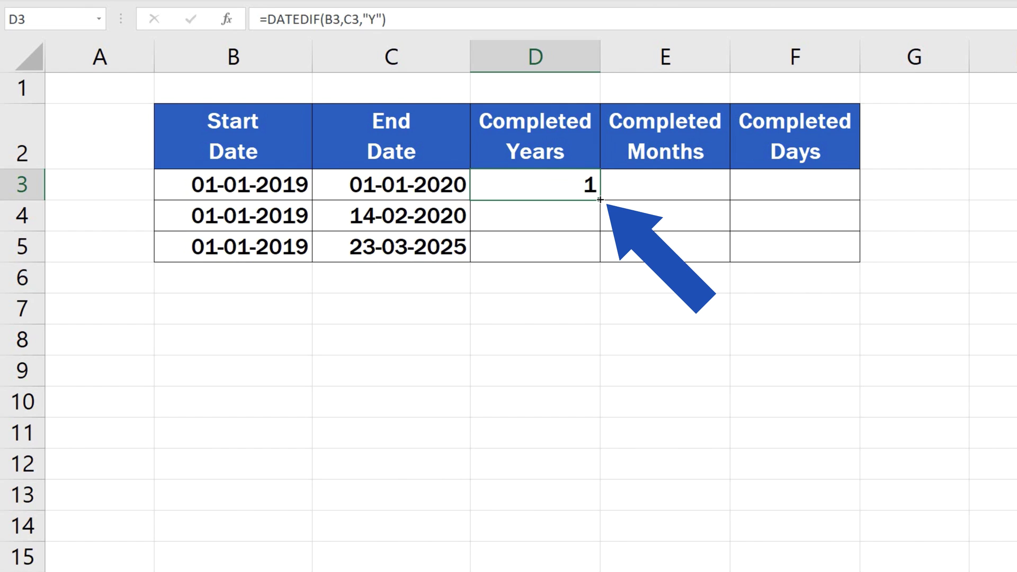
{"action": "left_click_drag", "start_coordinate": [600, 200], "coordinate": [603, 263]}
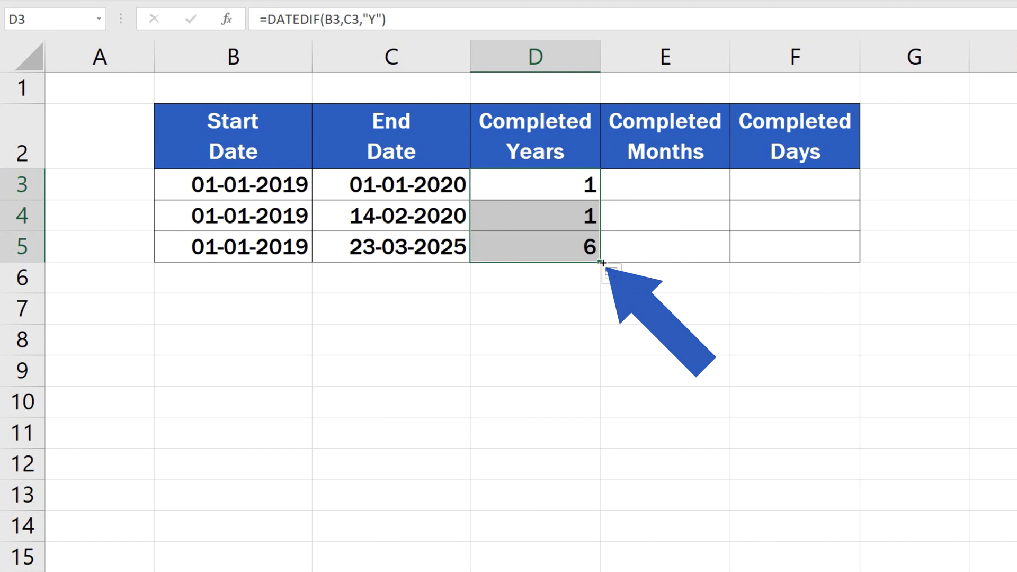
{"action": "left_click", "coordinate": [569, 314]}
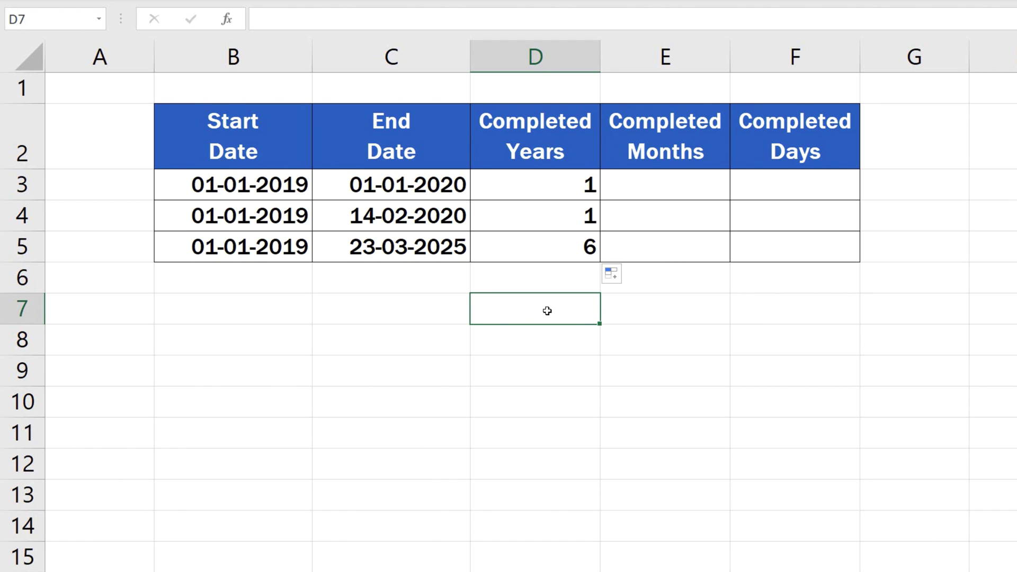
- Enter =DATEDIF(B3,C3,"M") in E3 to get 12 completed months
{"action": "left_click", "coordinate": [682, 187]}
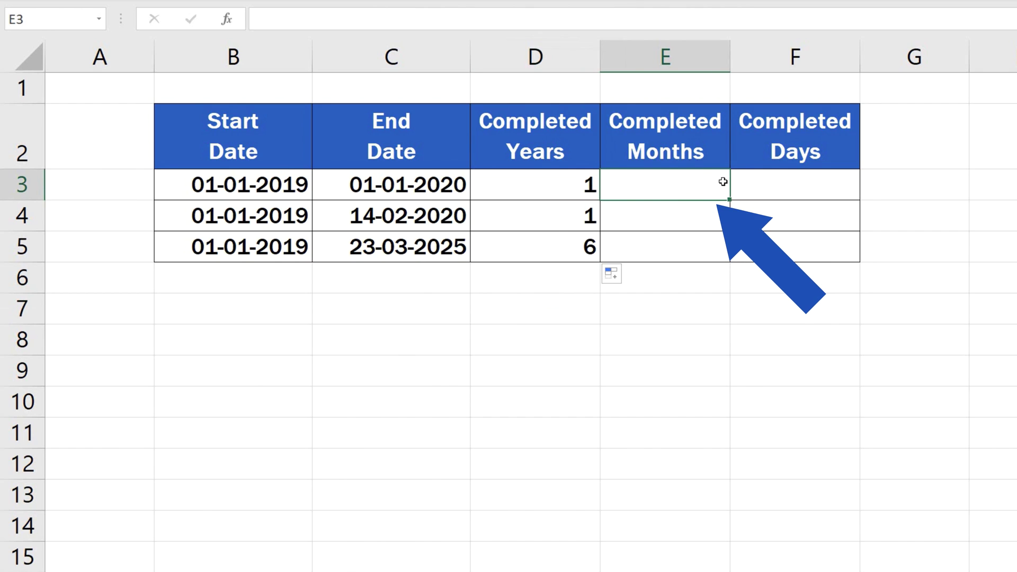
{"action": "type", "text": "=datedi"}
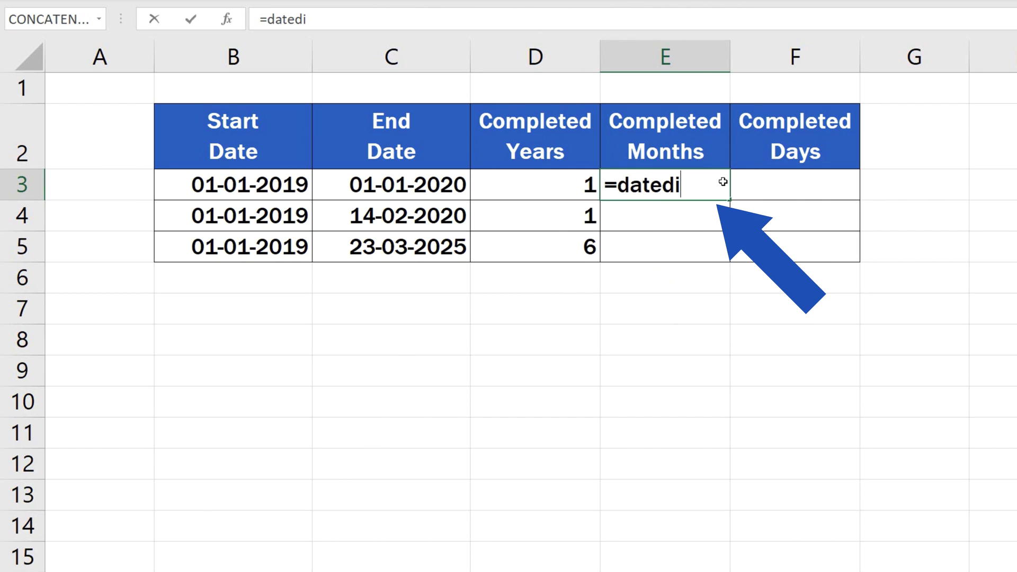
{"action": "type", "text": "f("}
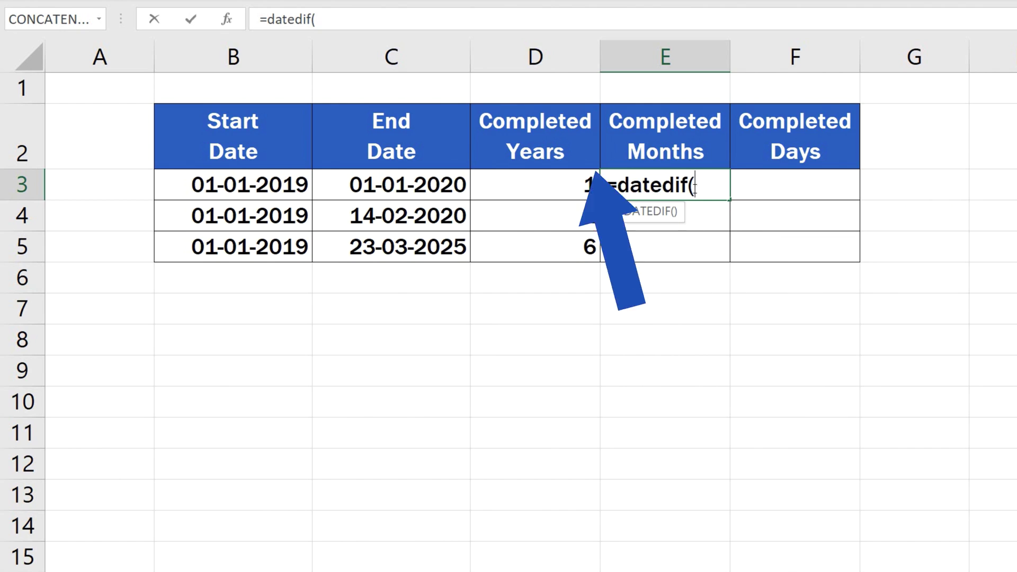
{"action": "left_click", "coordinate": [269, 186]}
{"action": "type", "text": ","}
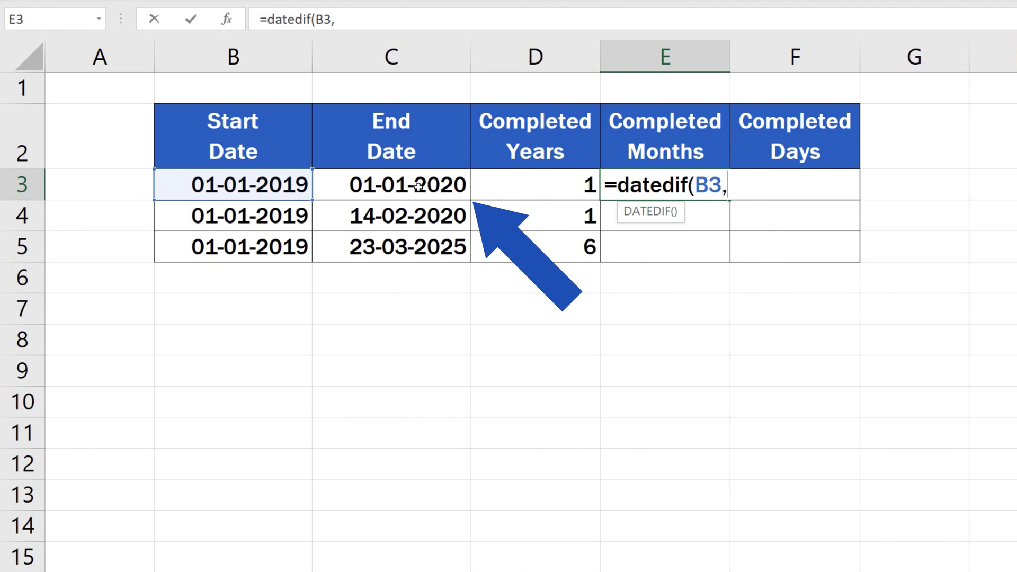
{"action": "left_click", "coordinate": [419, 186]}
{"action": "type", "text": ","}
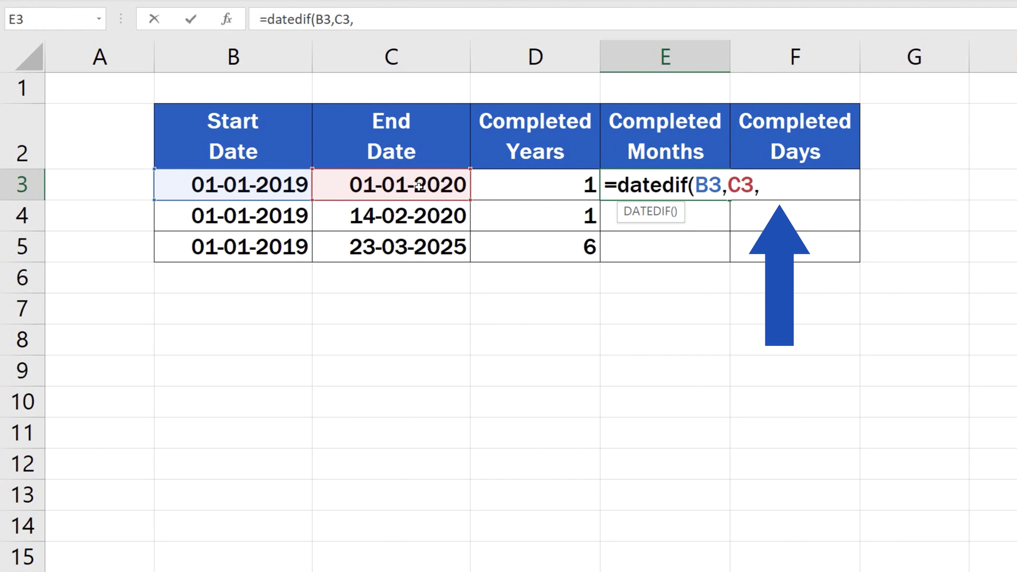
{"action": "type", "text": "\"M\")"}
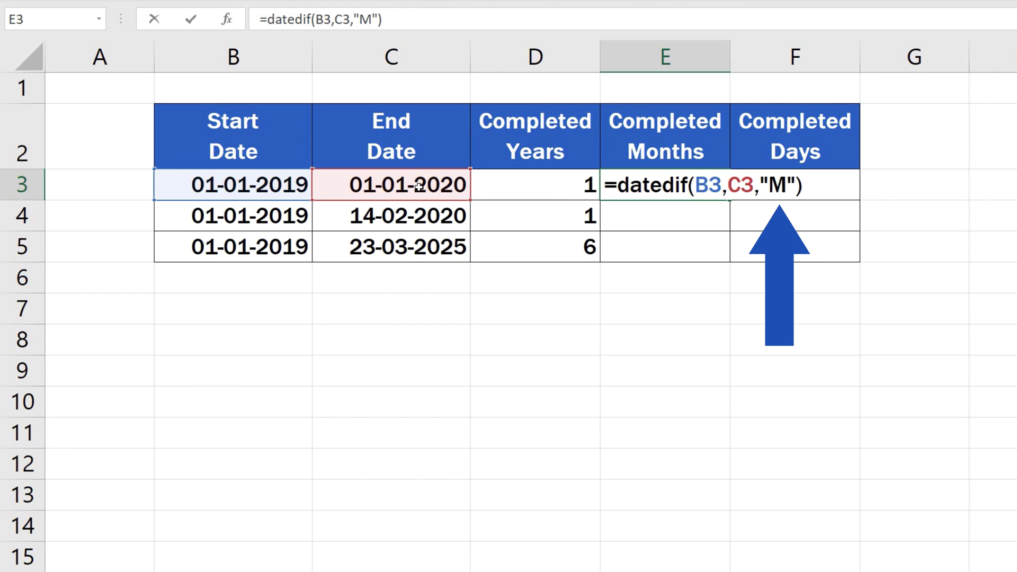
{"action": "key", "text": "Return"}
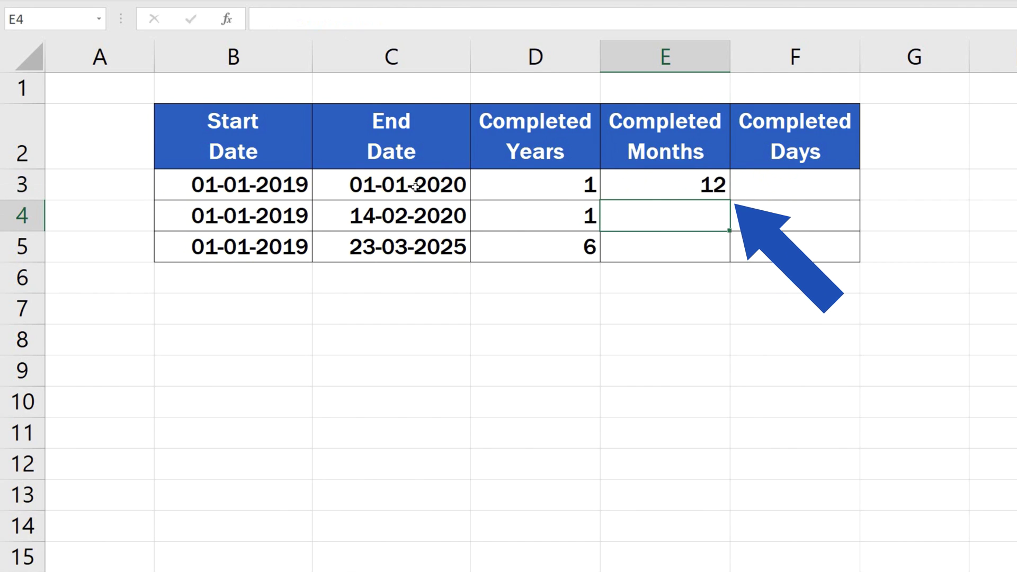
- Fill E3's months formula down to E5, showing 13 and 74
{"action": "left_click", "coordinate": [689, 184]}
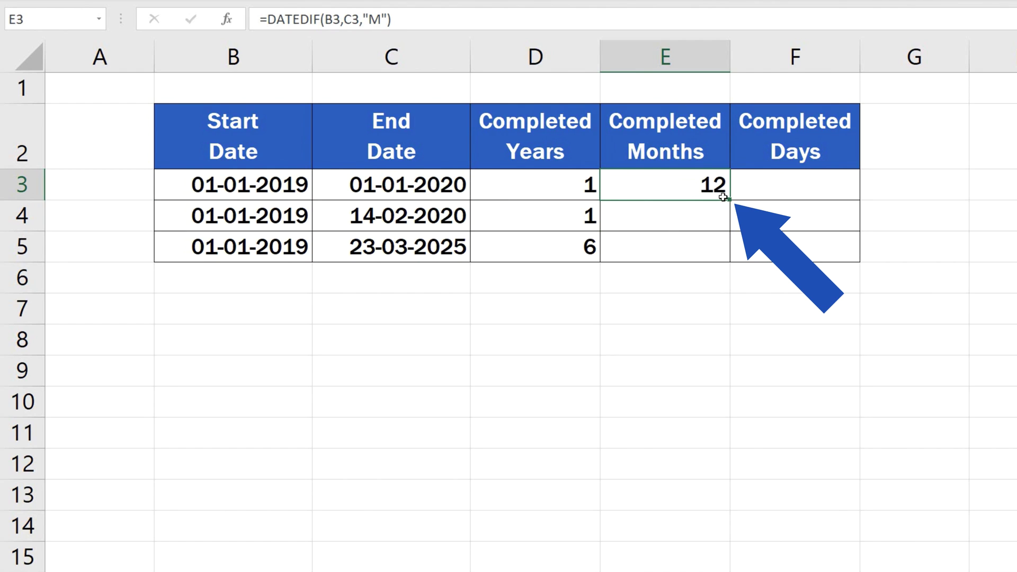
{"action": "left_click_drag", "start_coordinate": [730, 200], "coordinate": [733, 261]}
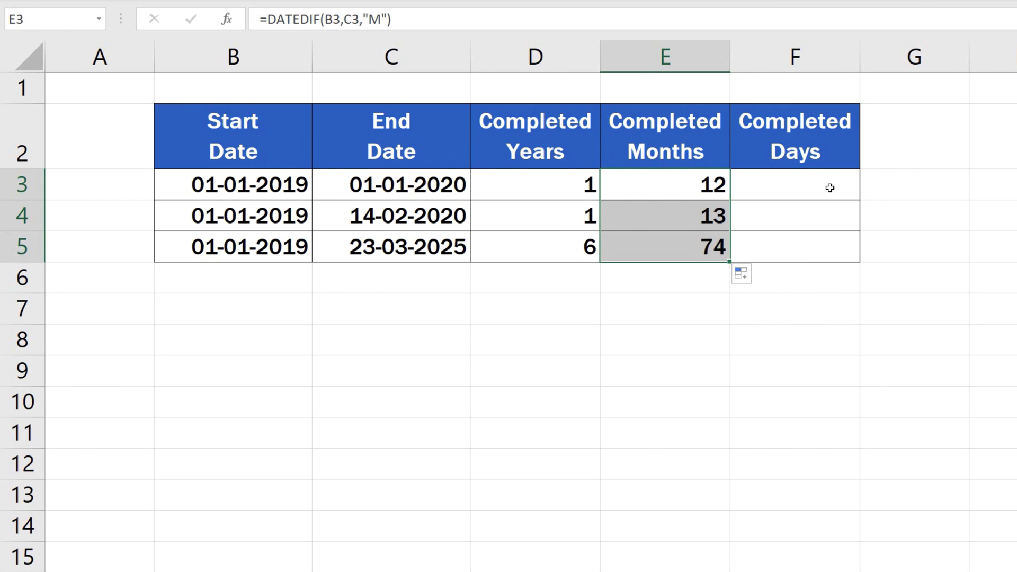
{"action": "left_click", "coordinate": [830, 188]}
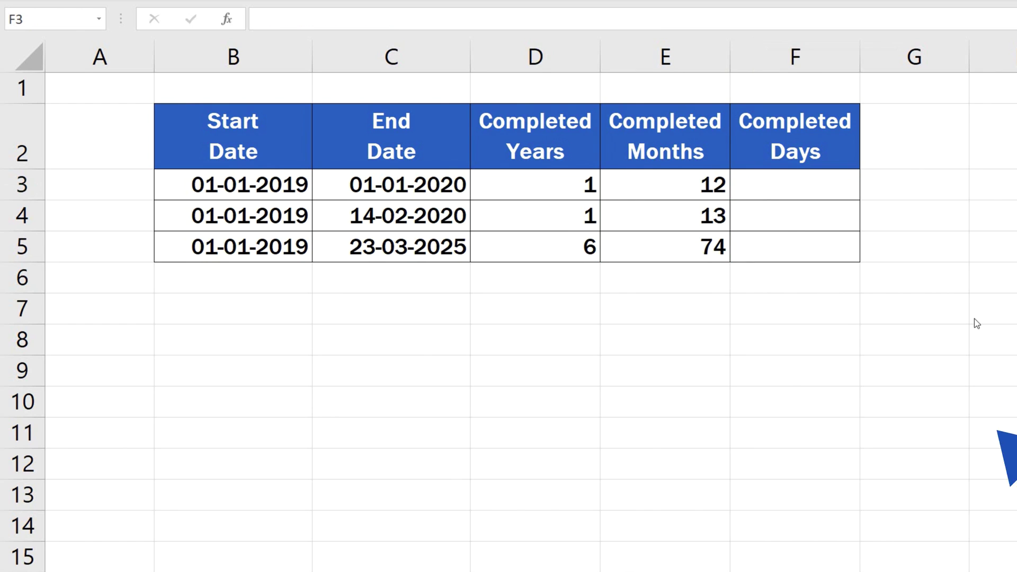
- Enter =DATEDIF(B3,C3,"D") in F3 to get 365 completed days
{"action": "type", "text": "=datedif("}
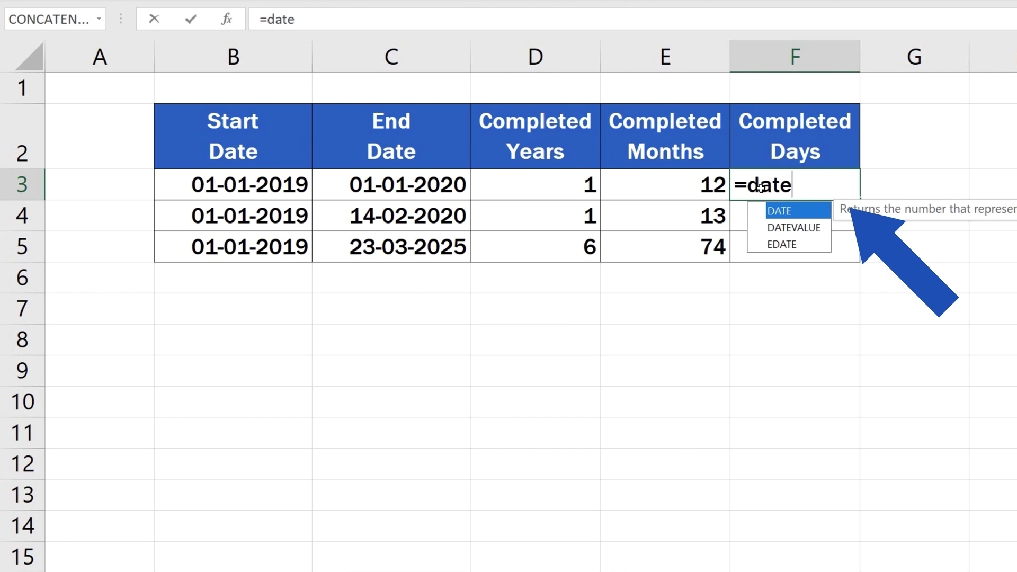
{"action": "left_click", "coordinate": [255, 183]}
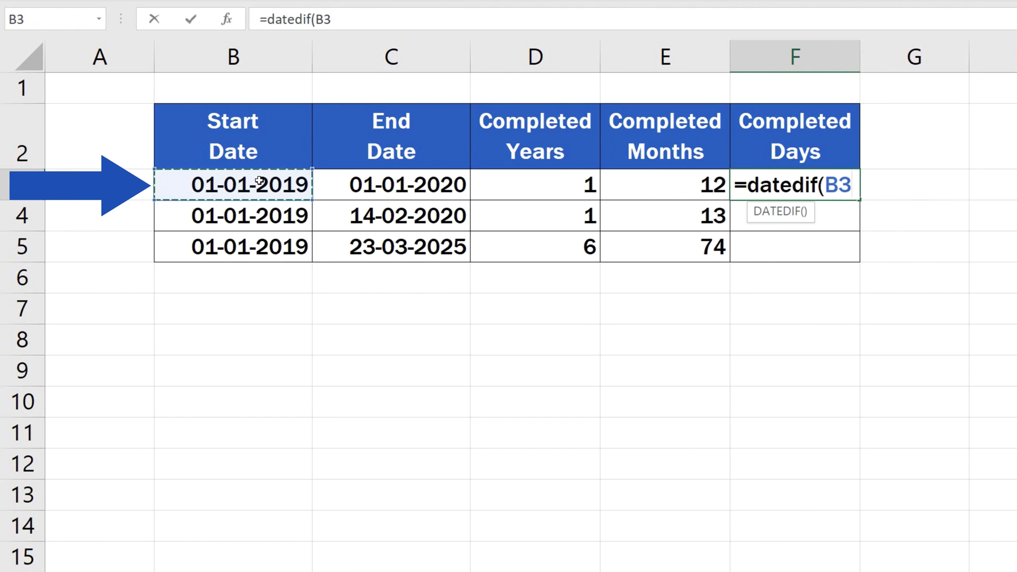
{"action": "type", "text": ","}
{"action": "left_click", "coordinate": [448, 186]}
{"action": "type", "text": ","}
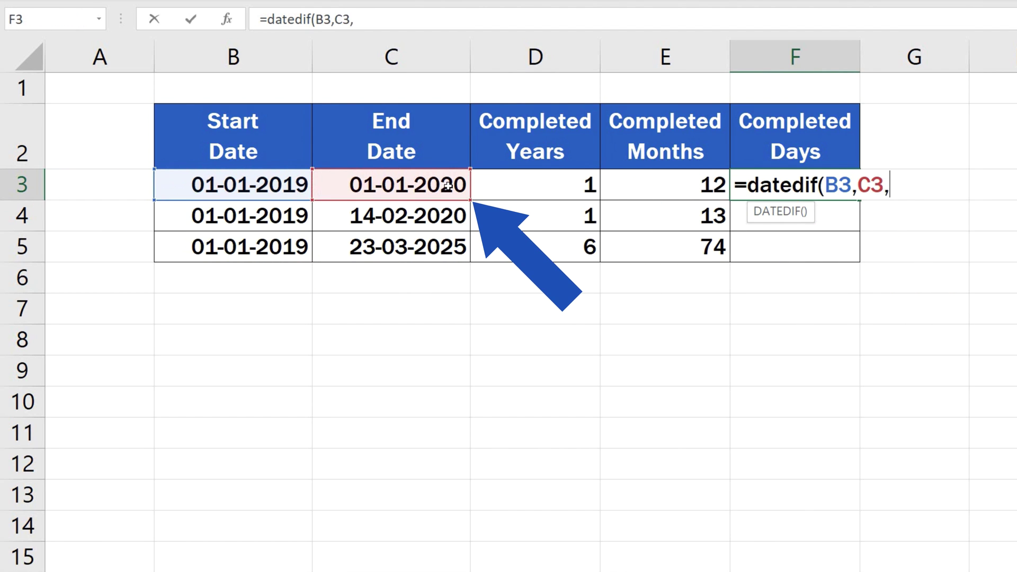
{"action": "type", "text": "\"D\""}
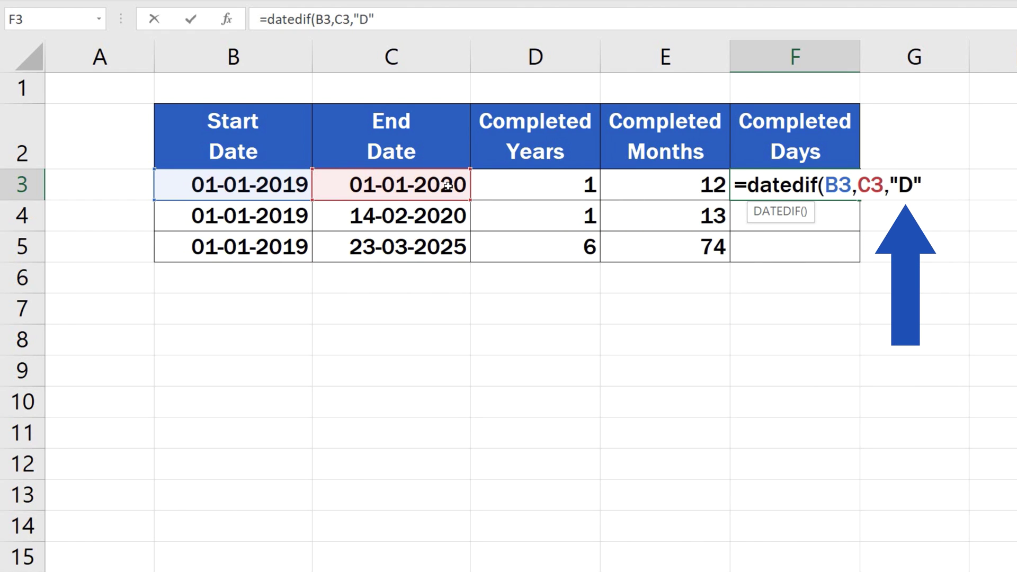
{"action": "type", "text": ")"}
{"action": "key", "text": "Return"}
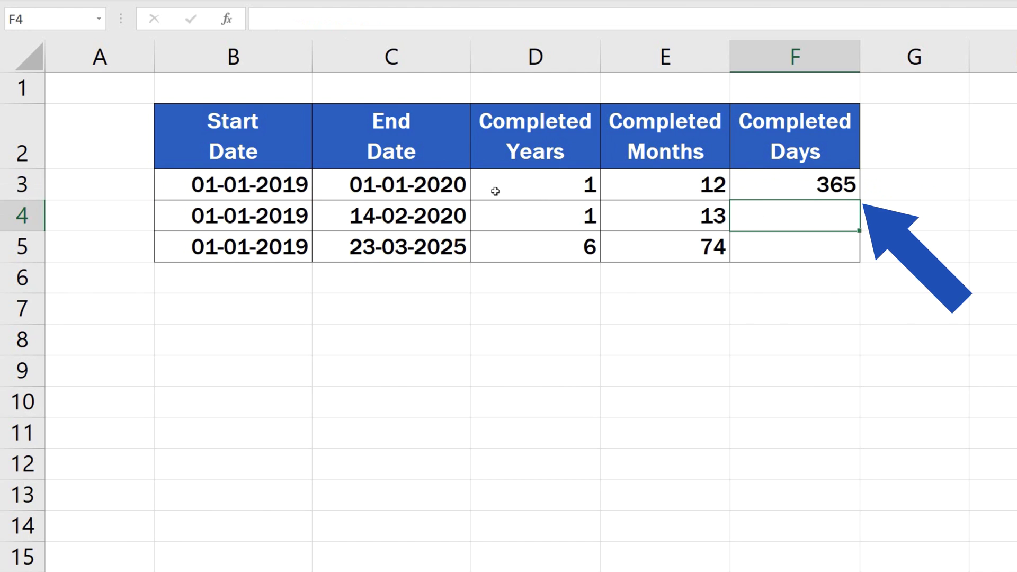
- Fill F3's days formula down to F5, showing 409 and 2273
{"action": "left_click", "coordinate": [807, 184]}
{"action": "left_click_drag", "start_coordinate": [859, 199], "coordinate": [860, 261]}
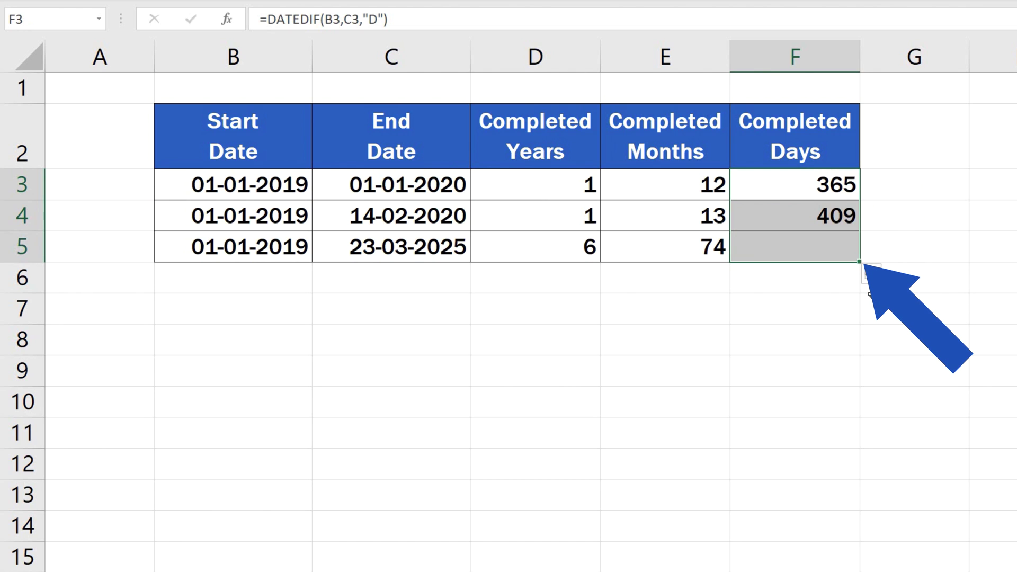
{"action": "left_click", "coordinate": [827, 334]}
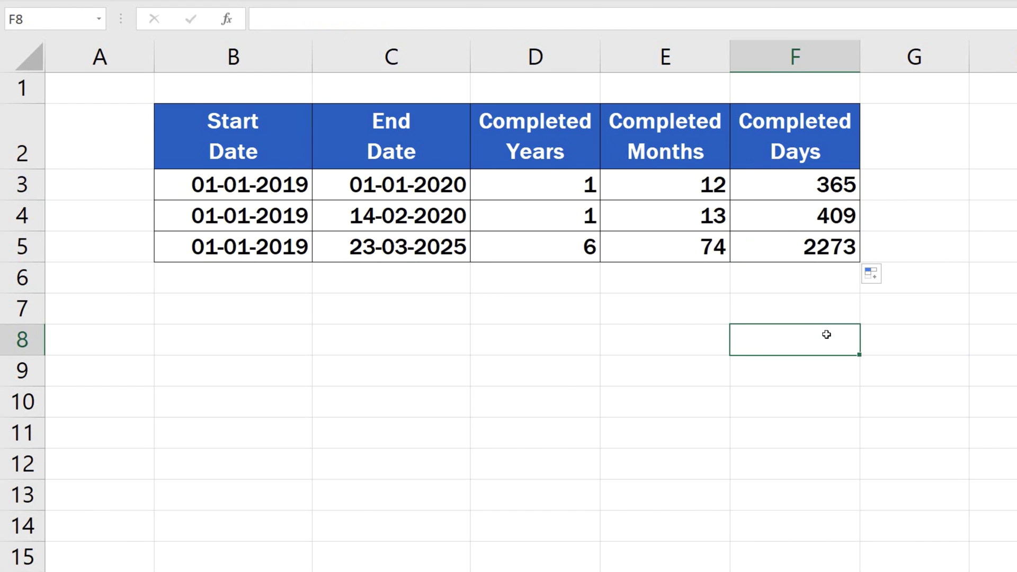